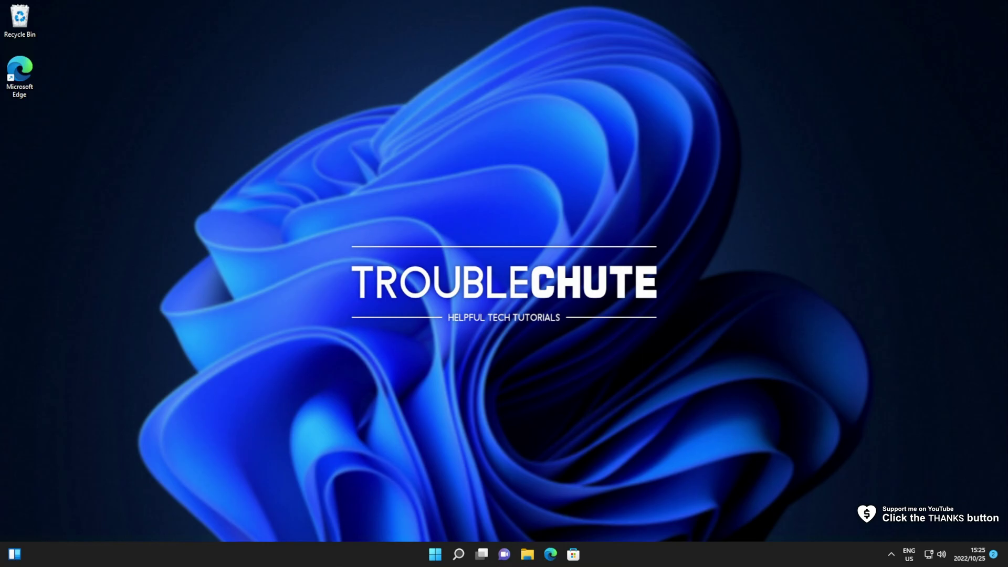
Step: Open the Start menu from the centered taskbar to see the default Windows 11 layout
click(436, 554)
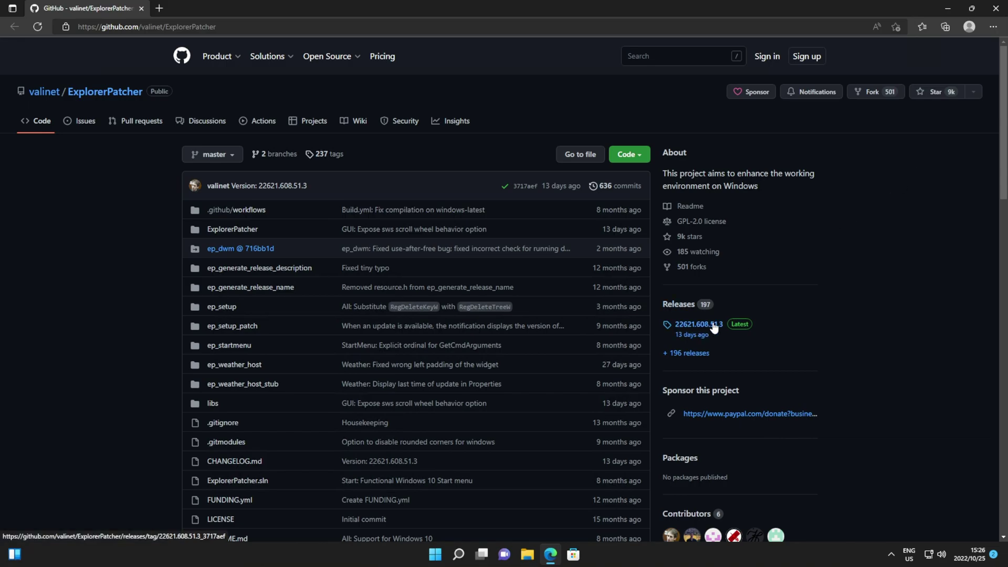
Step: On the Releases page, expand the Assets of release 22621.608.51.3 to reveal ep_setup.exe
click(683, 305)
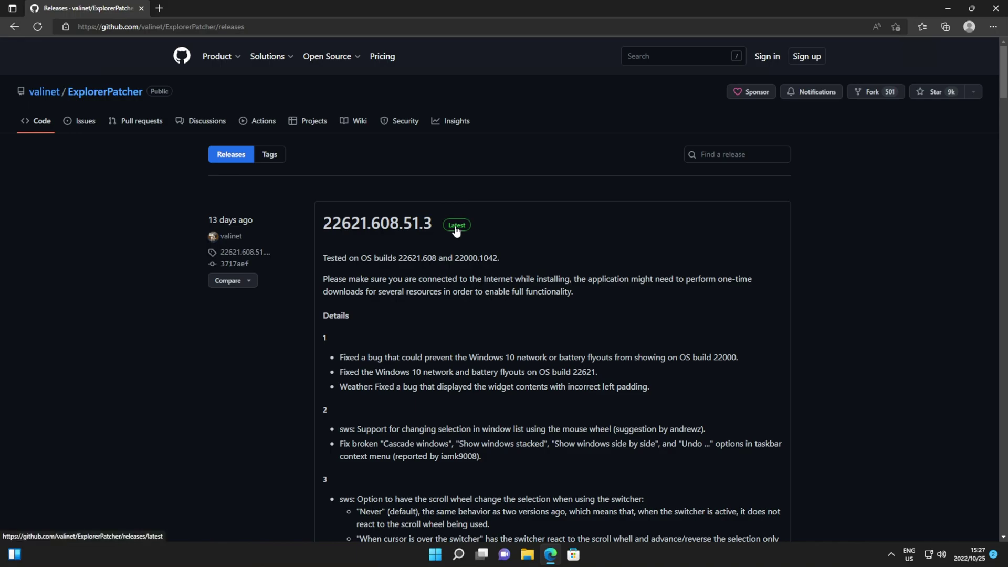
scroll(470, 210, down, 15)
scroll(471, 206, down, 12)
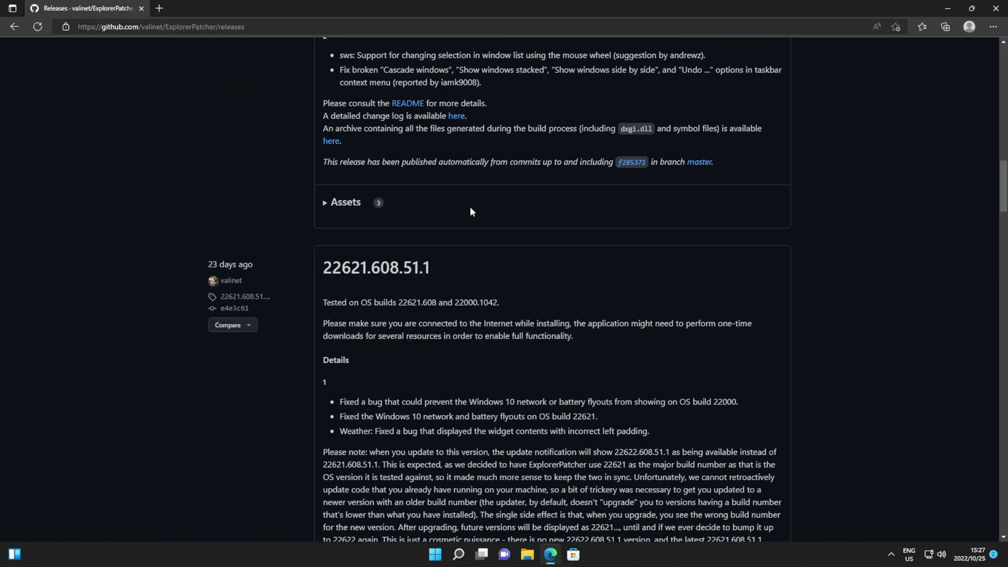
scroll(471, 207, up, 12)
scroll(468, 206, up, 10)
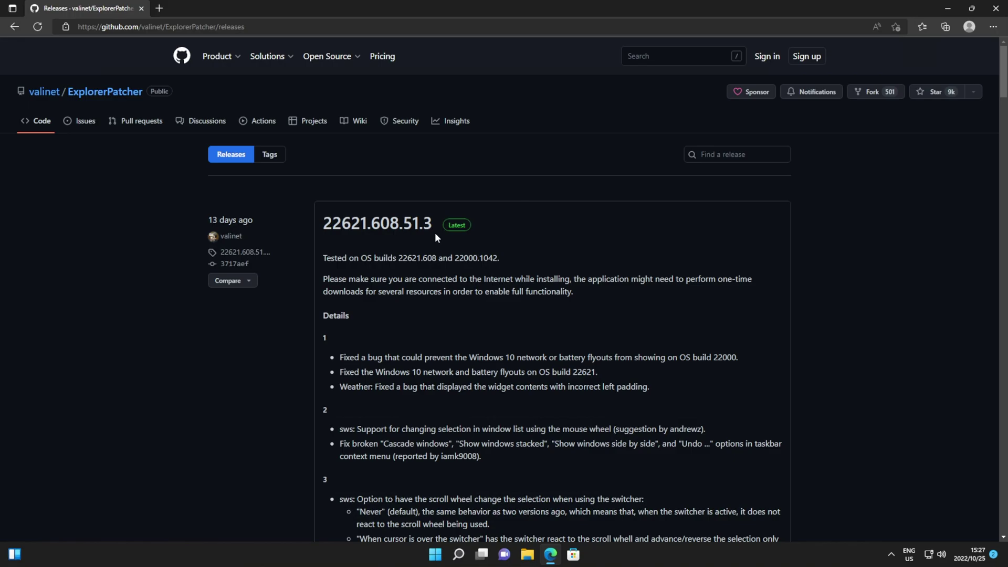
scroll(435, 234, down, 9)
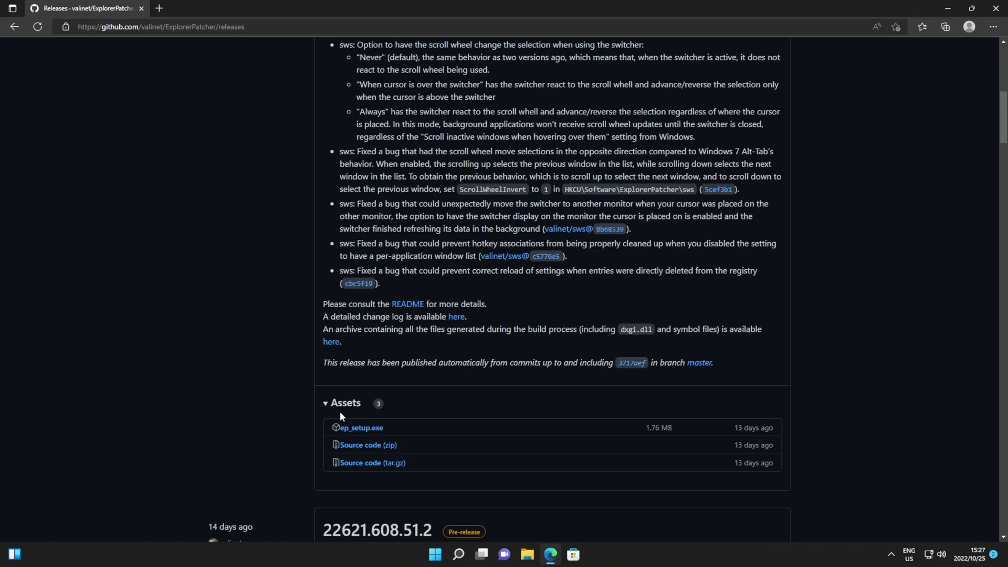
click(340, 412)
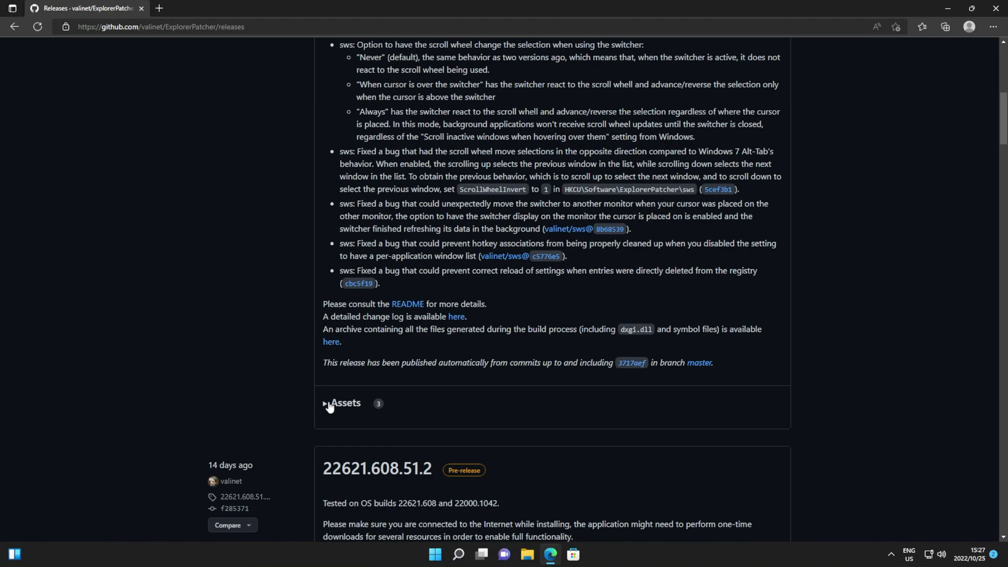
click(340, 414)
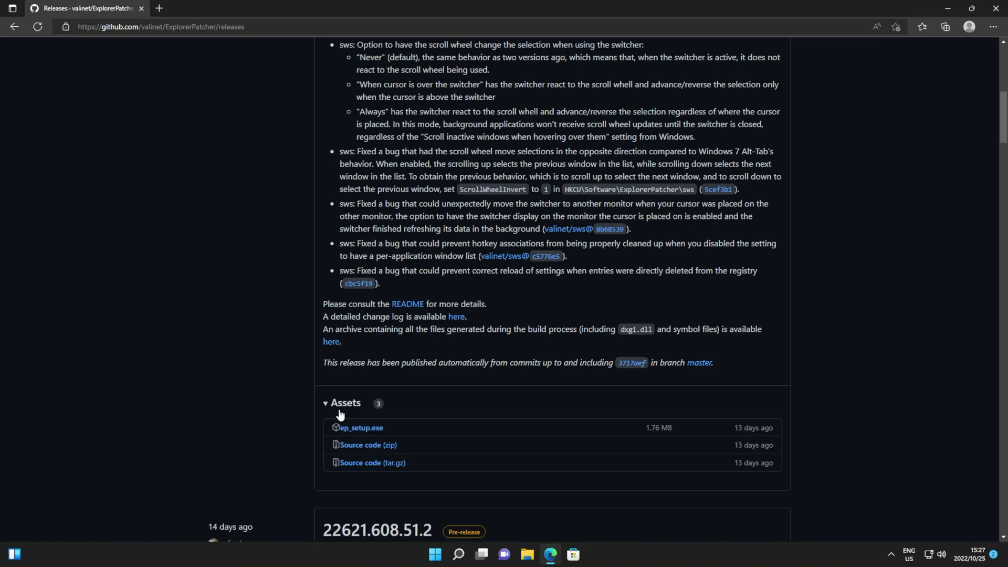
Step: Download ep_setup.exe, choose Keep anyway past Edge's warning, and launch the installer
click(379, 435)
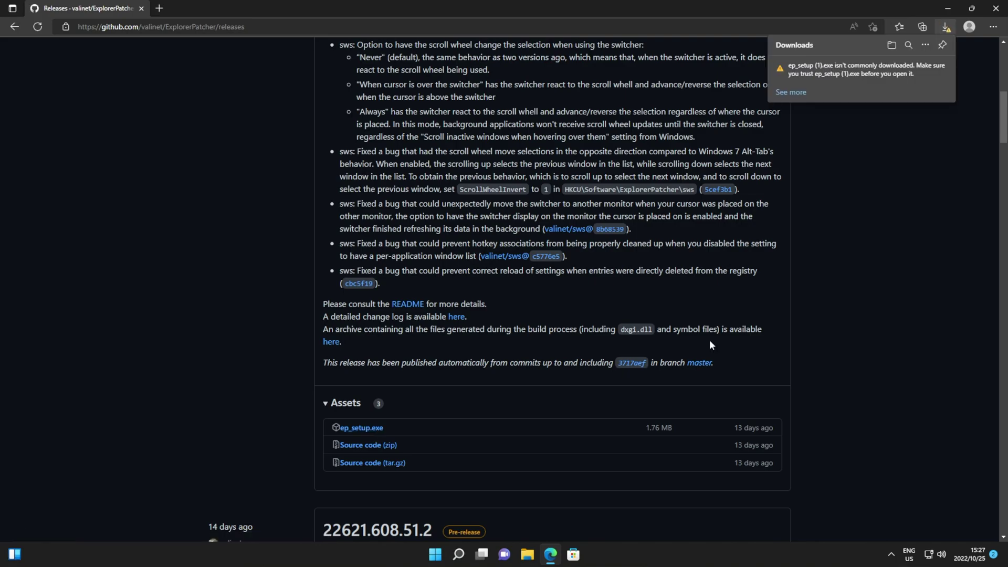
mouse_move(870, 62)
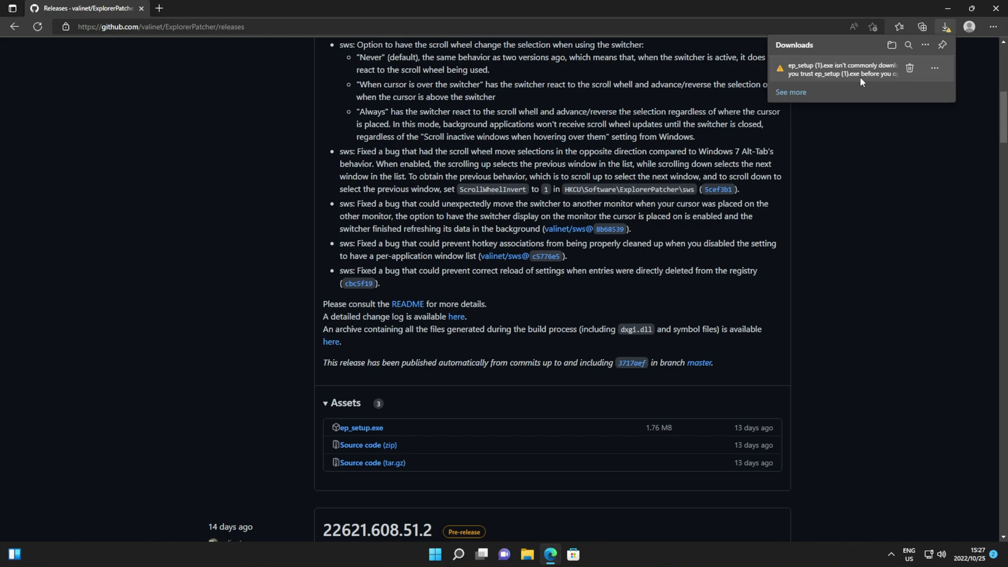
click(935, 67)
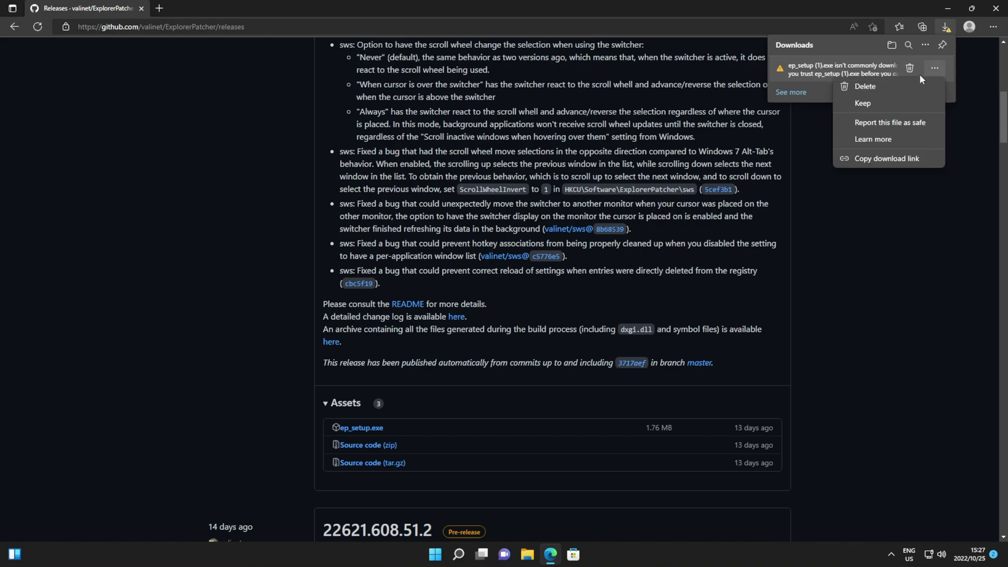
click(877, 105)
click(835, 196)
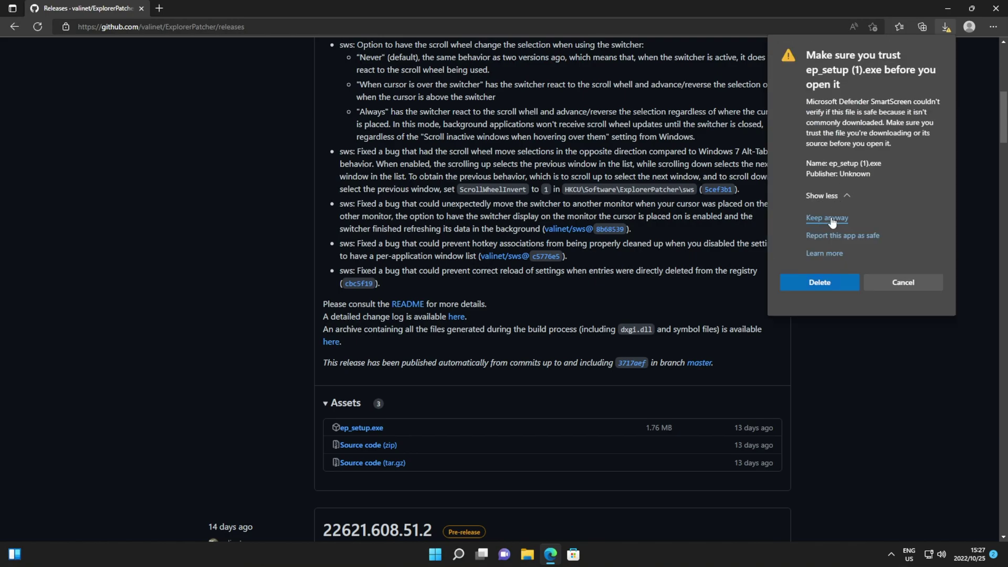
click(832, 219)
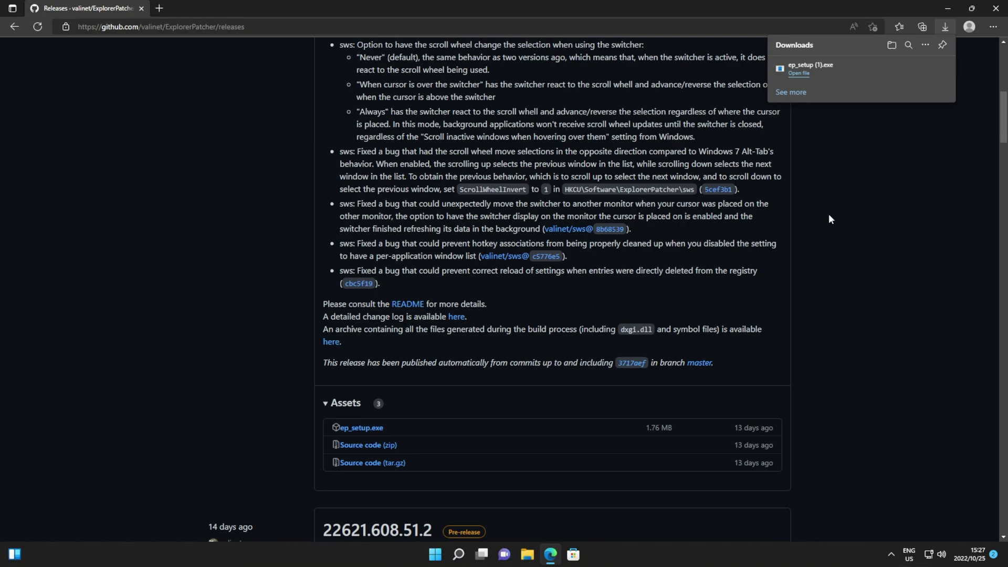
mouse_move(876, 82)
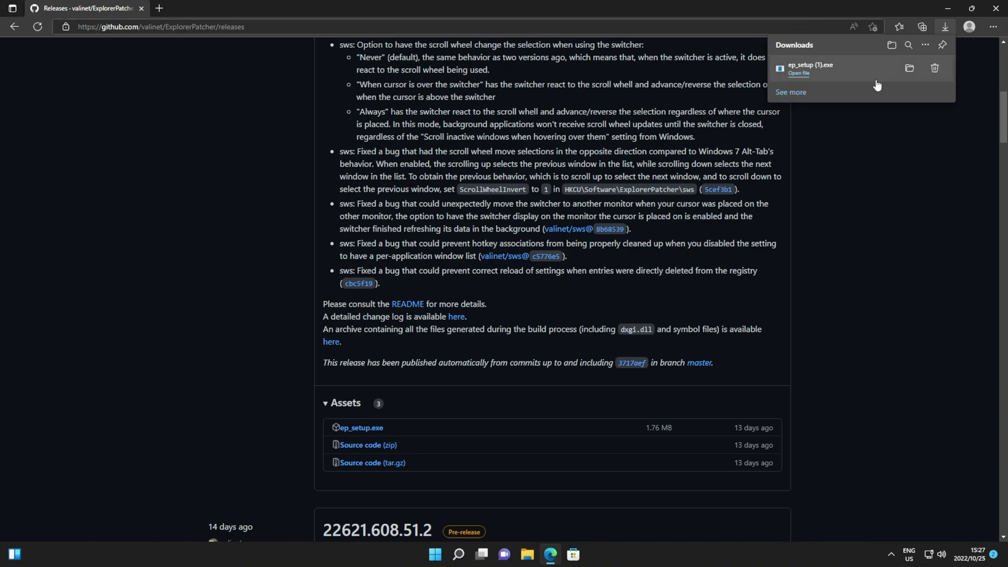
click(851, 69)
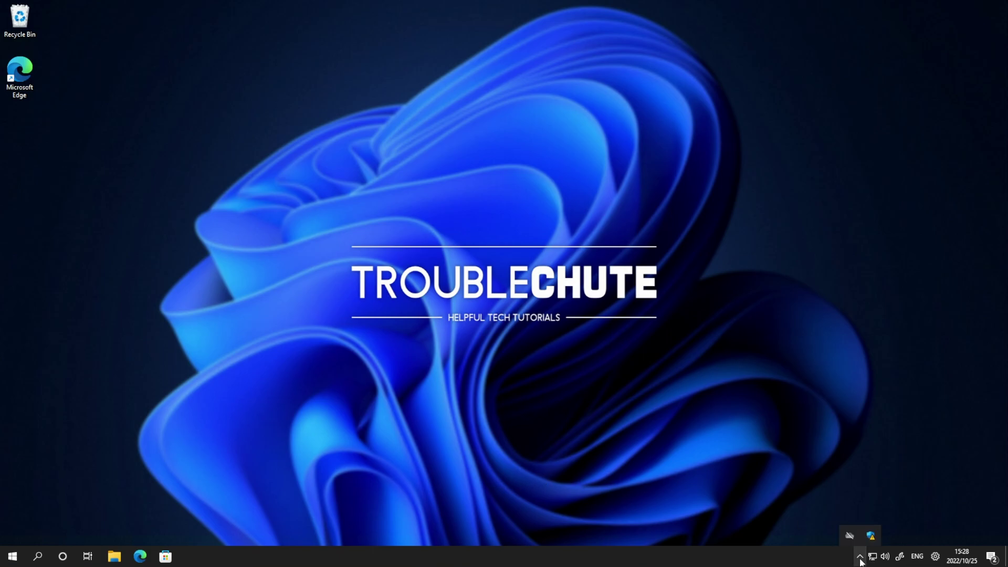
Step: Wait for ExplorerPatcher to install until the Windows 10-style taskbar appears
mouse_move(956, 562)
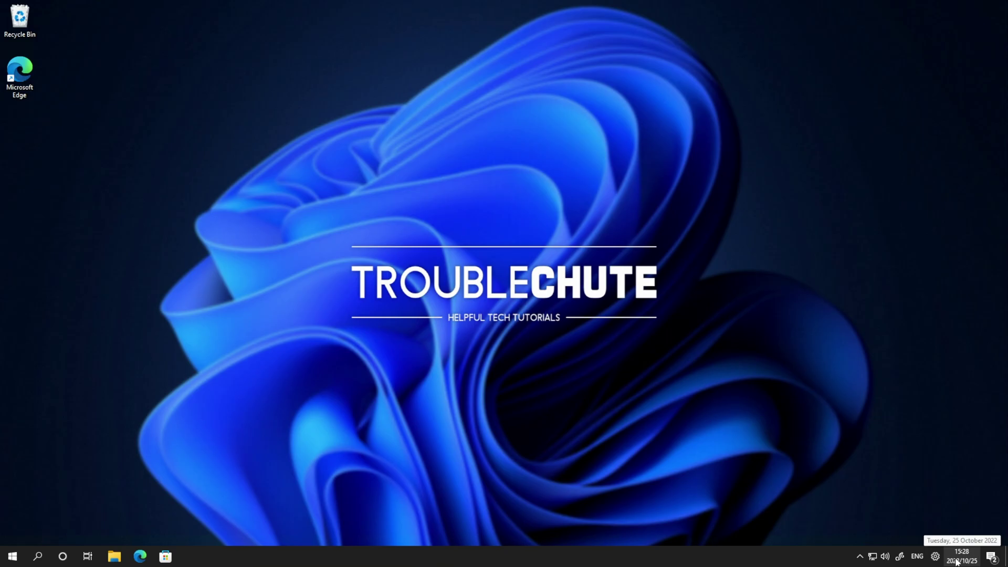
Step: Launch Properties (ExplorerPatcher) from the Start menu's Recommended list
click(11, 556)
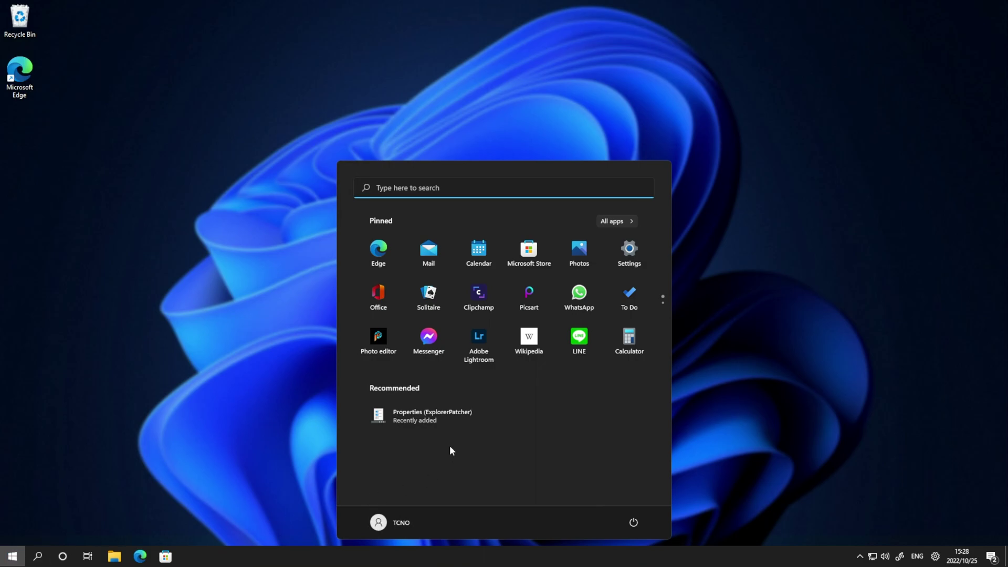
click(432, 415)
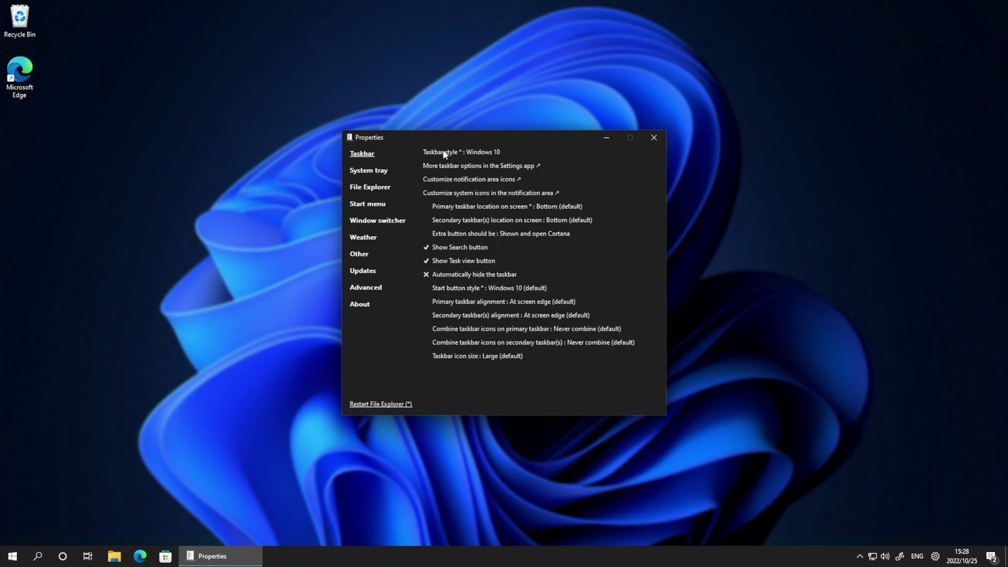
Step: Try the Windows 11 taskbar style after restarting File Explorer, then set it back to Windows 10
click(473, 151)
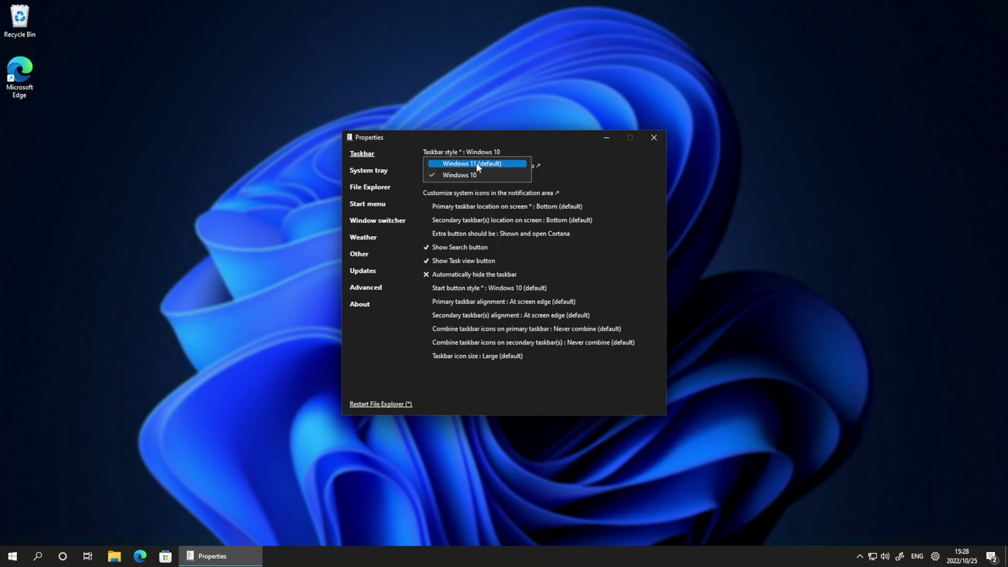
click(477, 162)
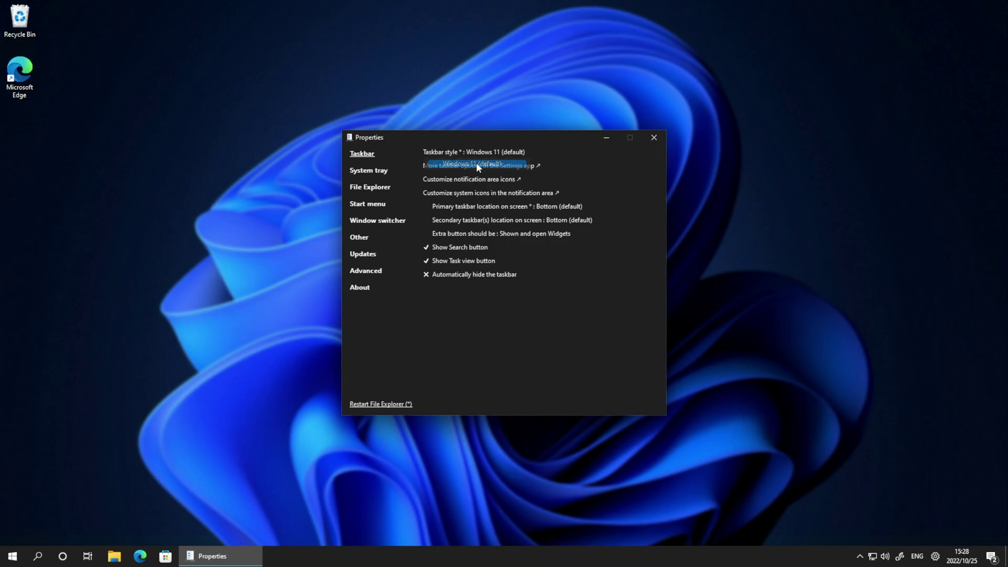
click(372, 404)
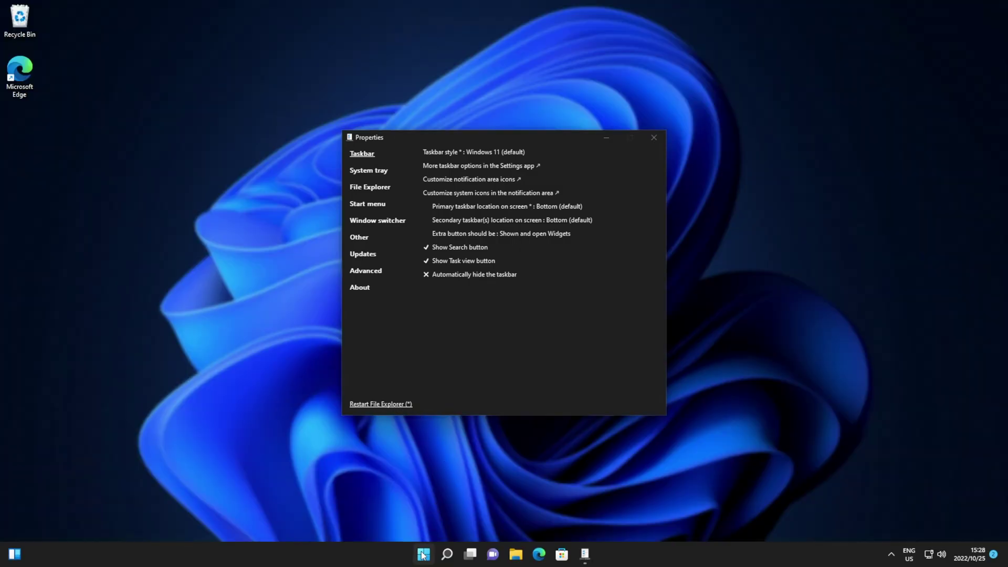
click(423, 556)
click(423, 555)
click(463, 152)
click(464, 178)
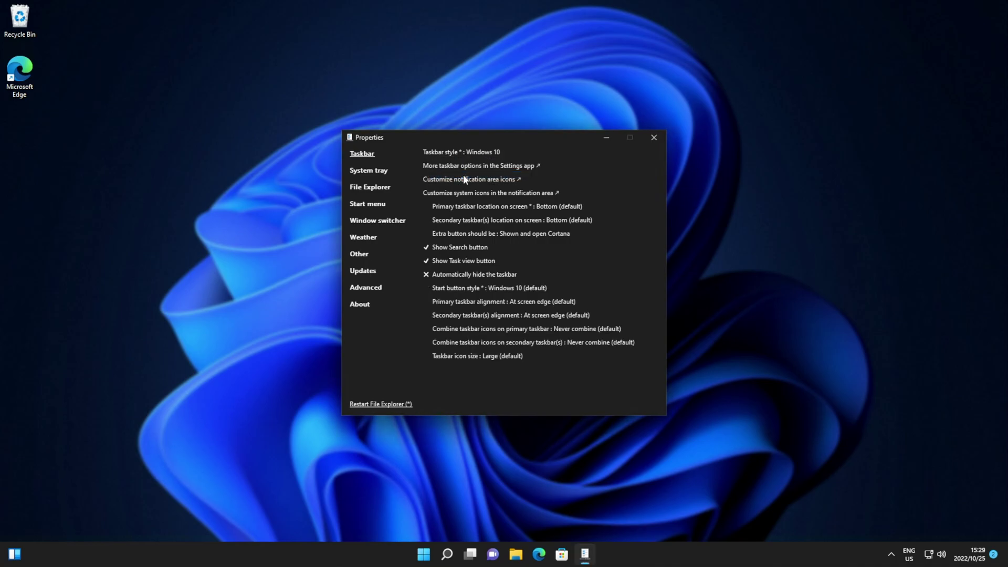
Step: Set the Start menu style to Windows 10, restart File Explorer, and check the new Start menu
click(366, 207)
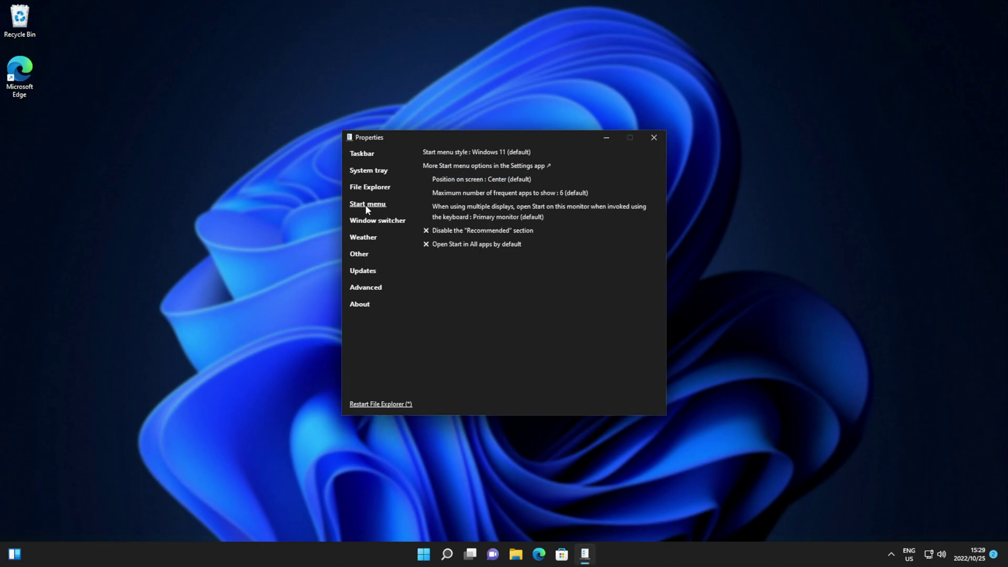
click(467, 151)
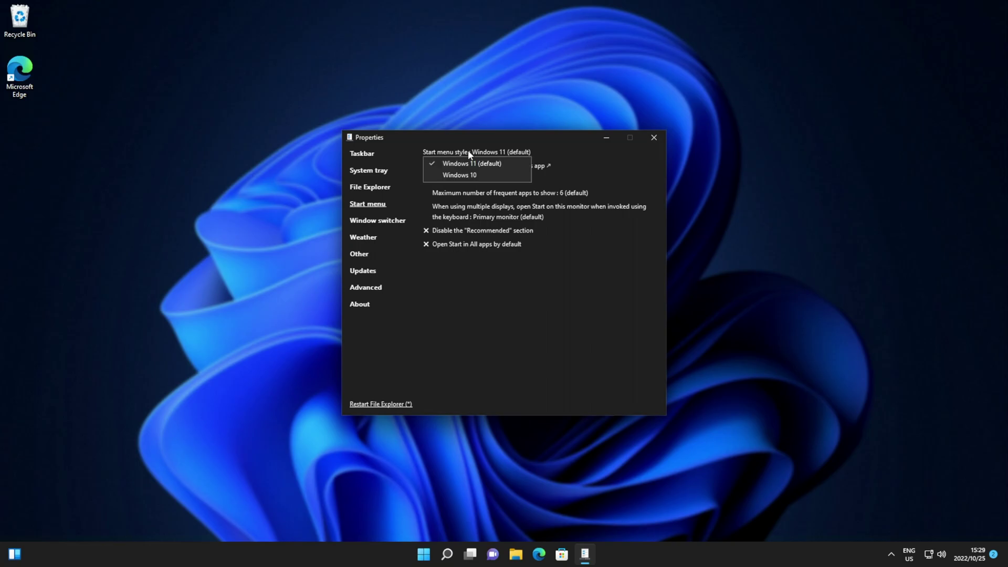
click(464, 174)
click(374, 404)
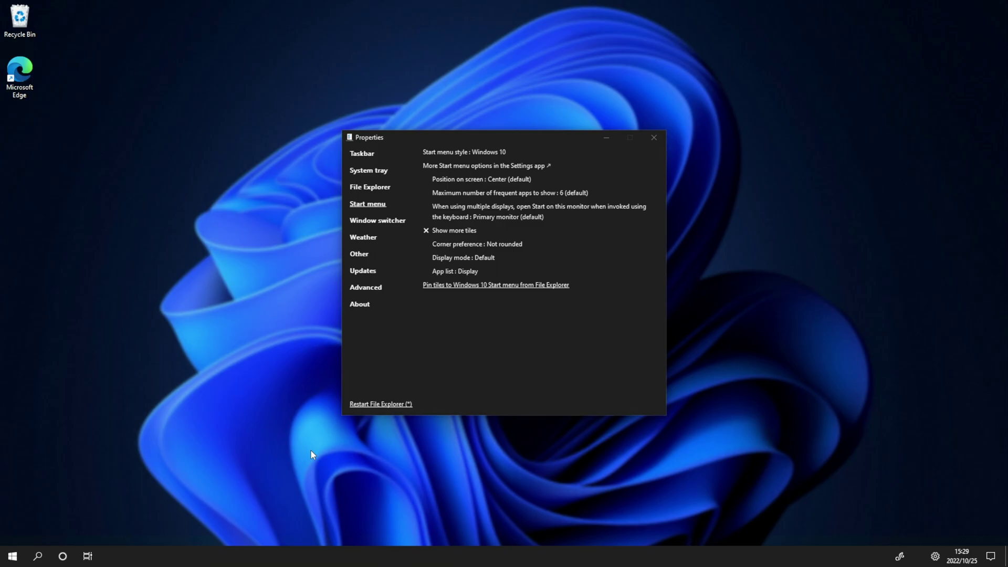
click(15, 561)
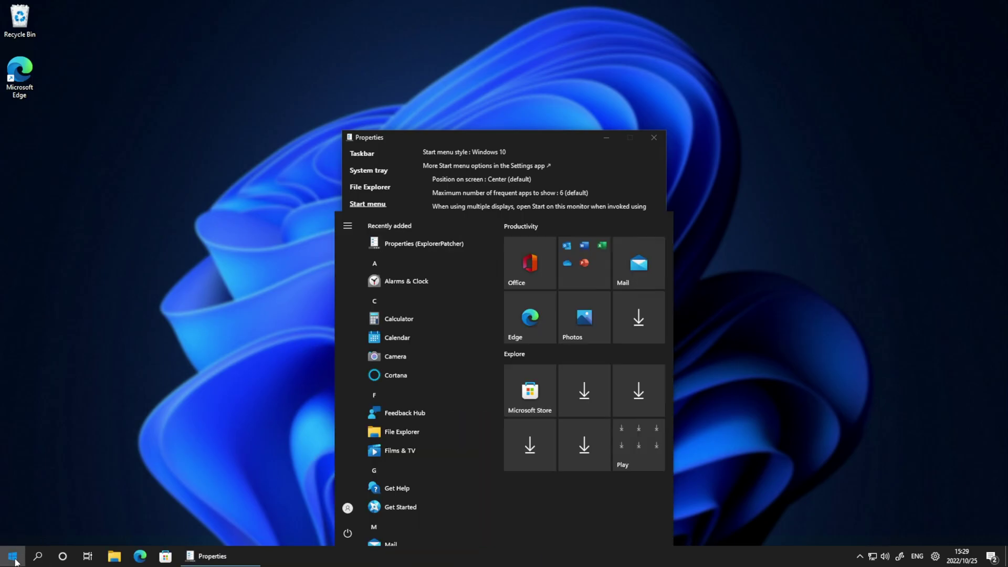
click(15, 561)
Step: Set the Start menu position to At screen edge, restart File Explorer, and preview Start
click(508, 179)
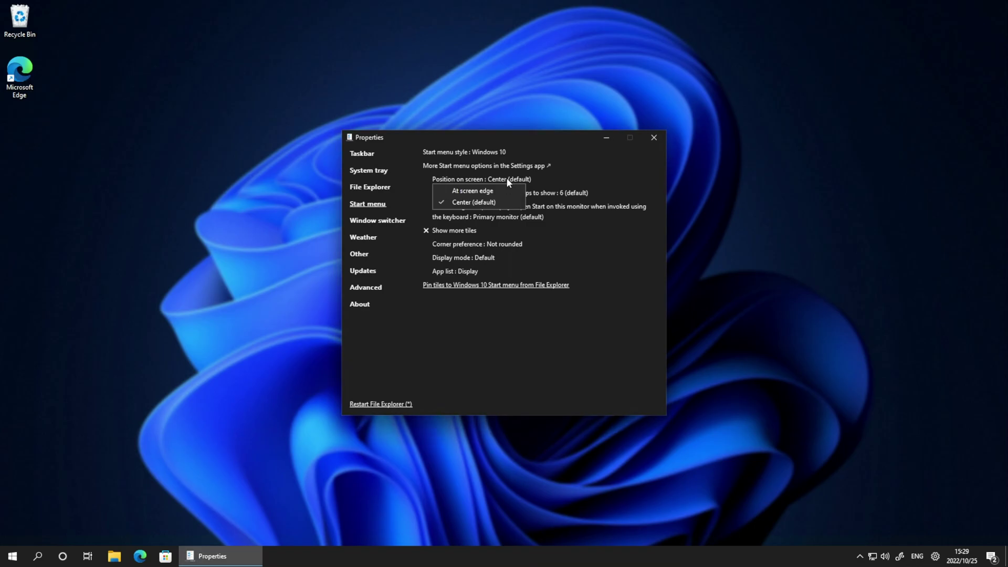
click(472, 191)
click(377, 405)
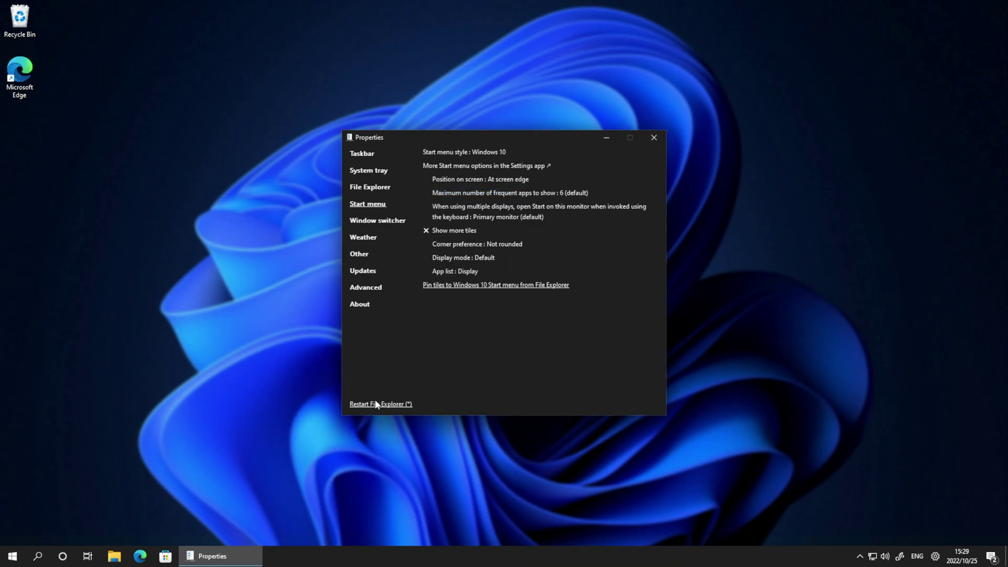
click(12, 560)
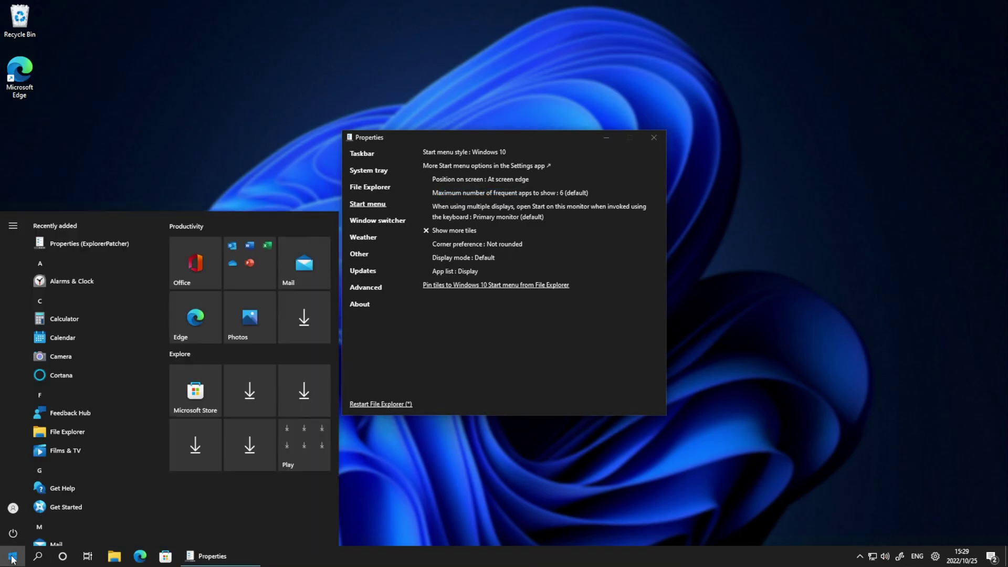
click(13, 560)
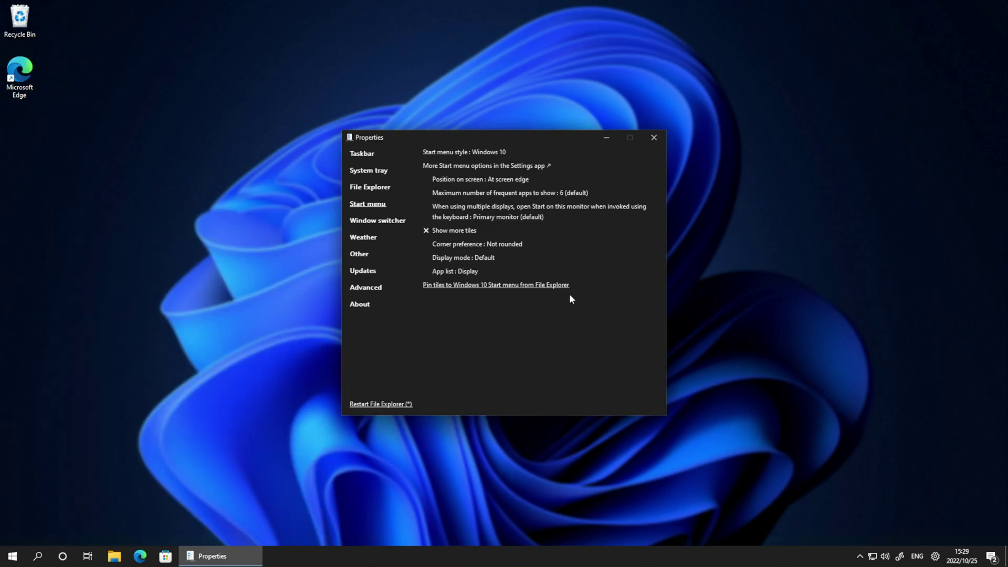
Step: Set the Start menu corner preference to Rounded corners, floating menu and check it
click(479, 244)
click(513, 256)
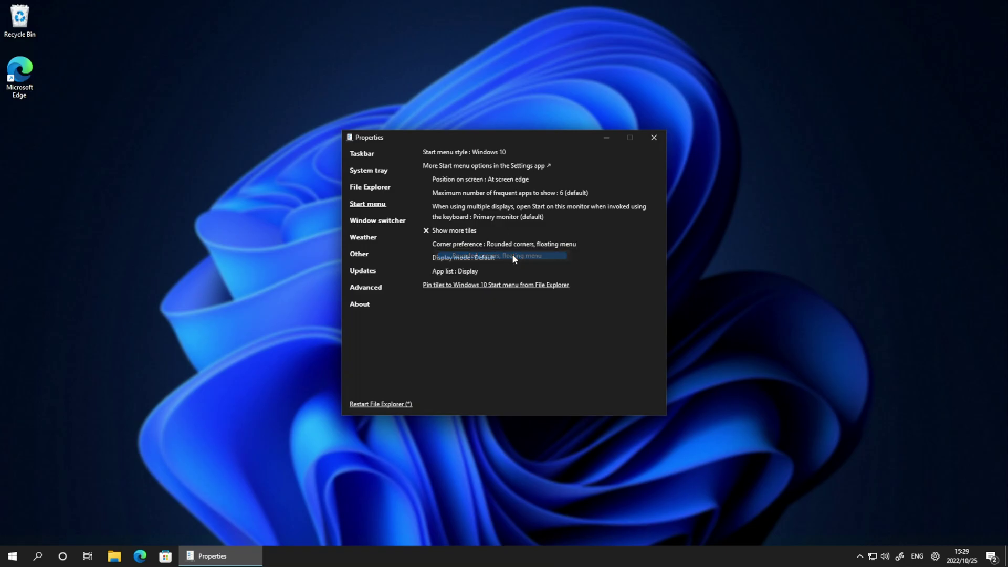
click(13, 557)
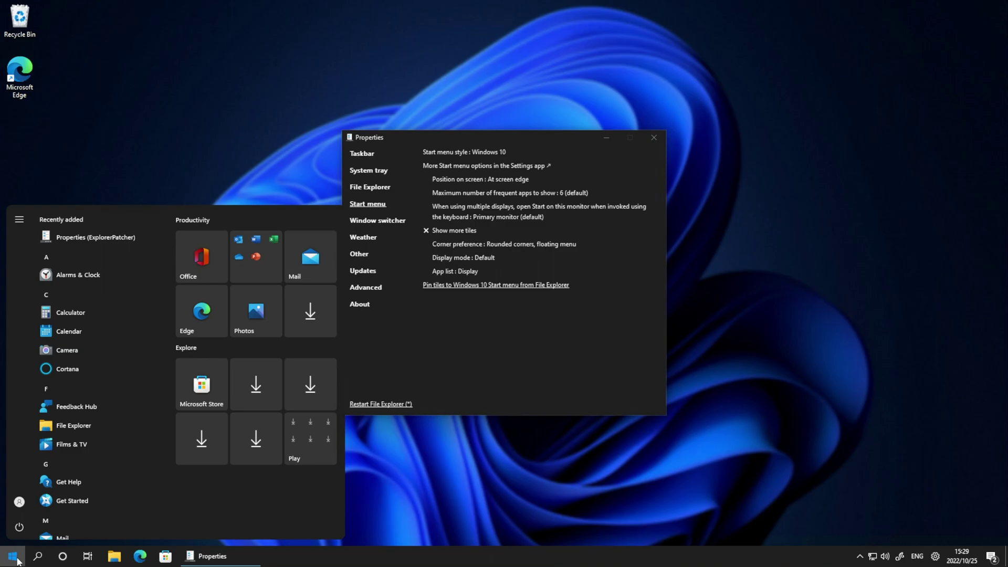
Step: Try the Full screen Start display mode, then return the display mode to Default
click(473, 257)
click(484, 293)
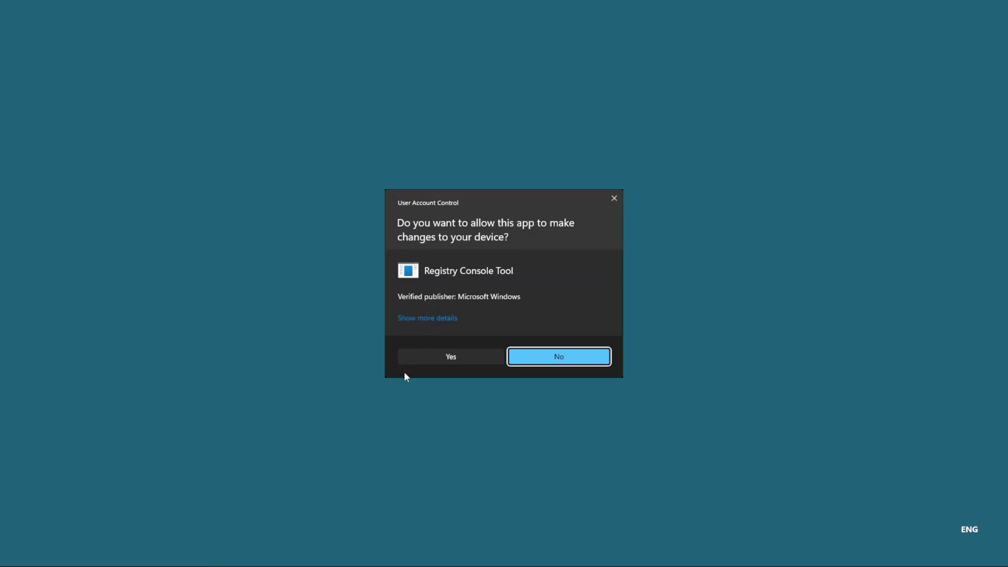
click(444, 358)
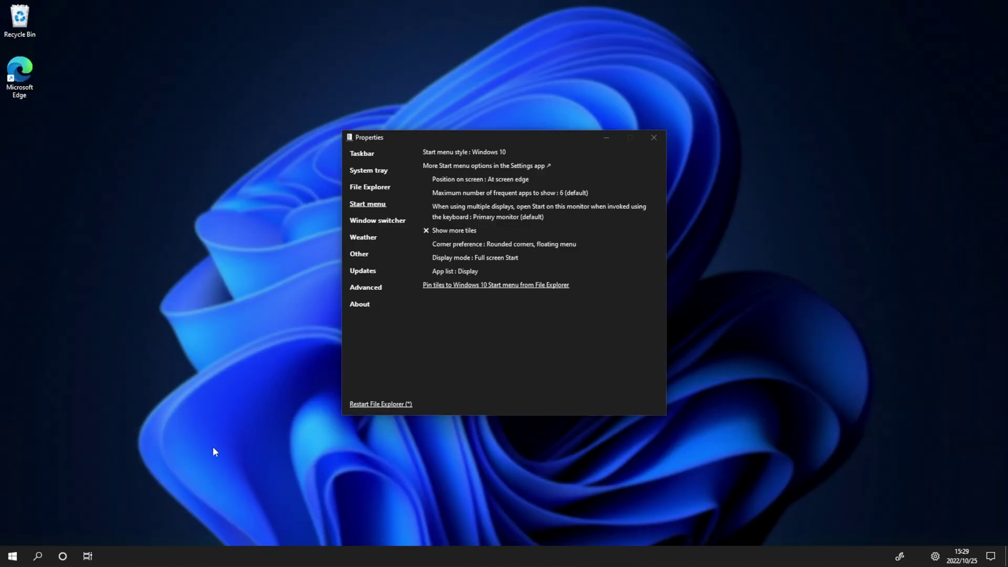
click(13, 557)
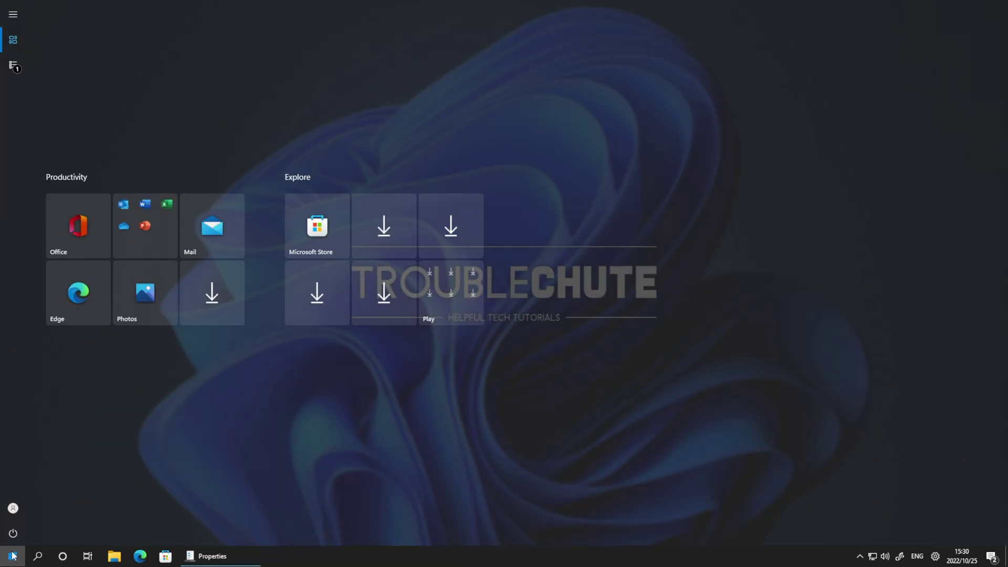
click(12, 556)
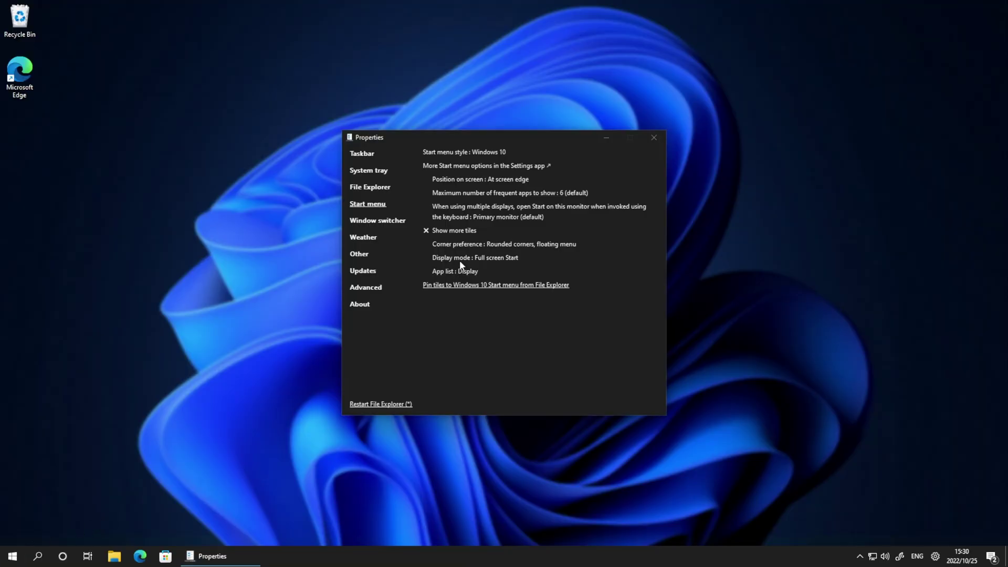
click(462, 256)
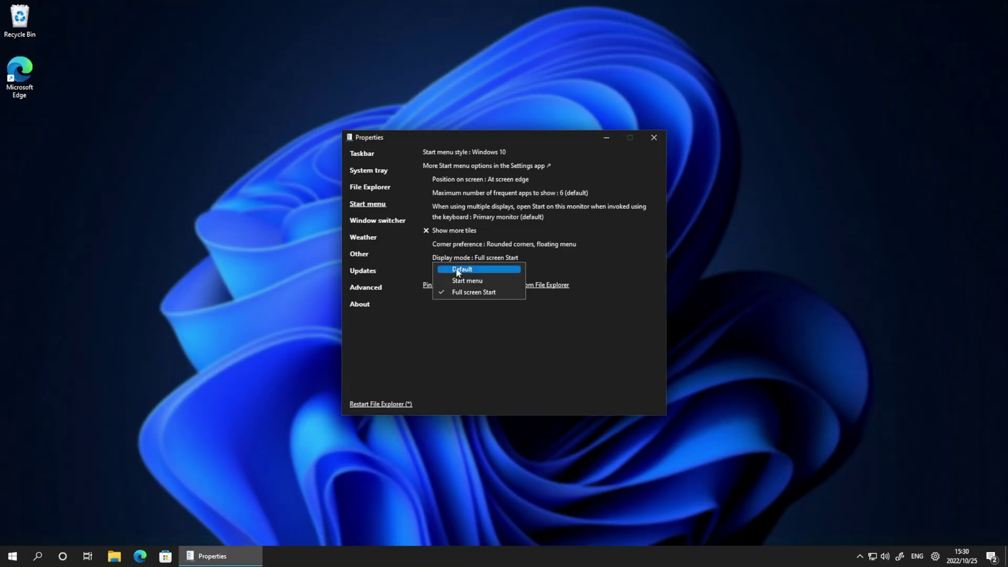
click(458, 271)
key(alt+y)
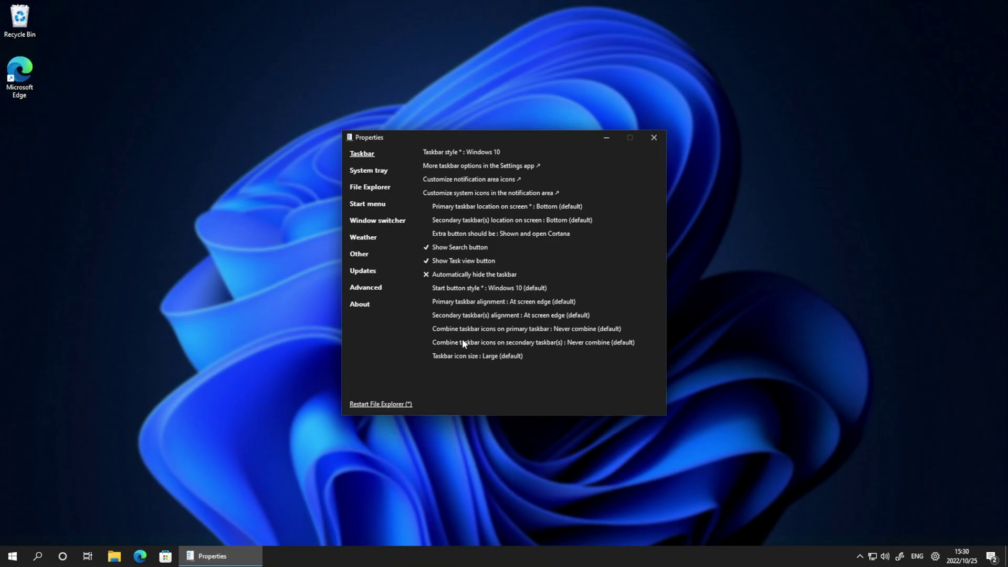
Step: Browse the settings sections, then open Window switcher and preview the Windows 11 Alt+Tab switcher
click(383, 175)
click(374, 192)
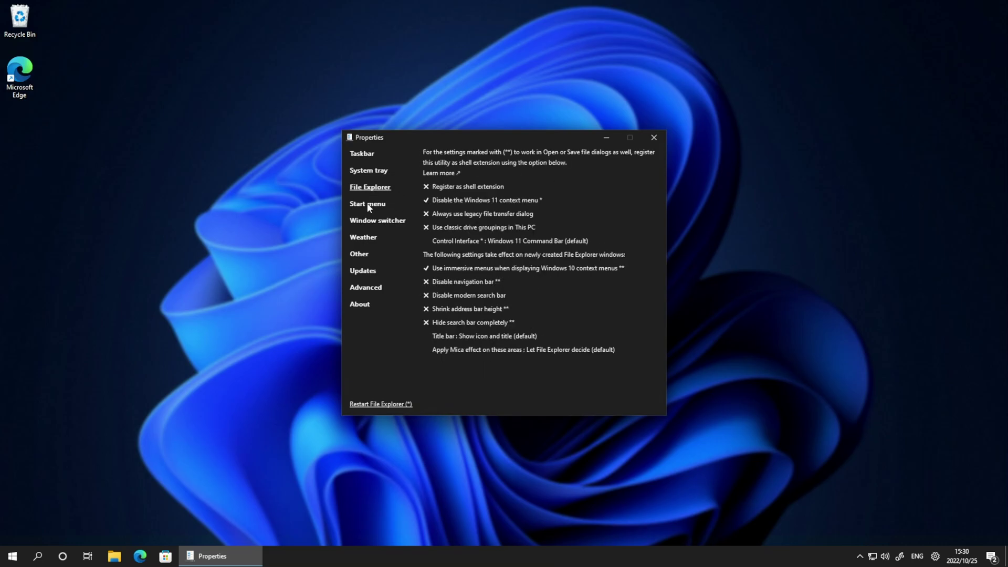
click(367, 203)
click(369, 220)
click(369, 238)
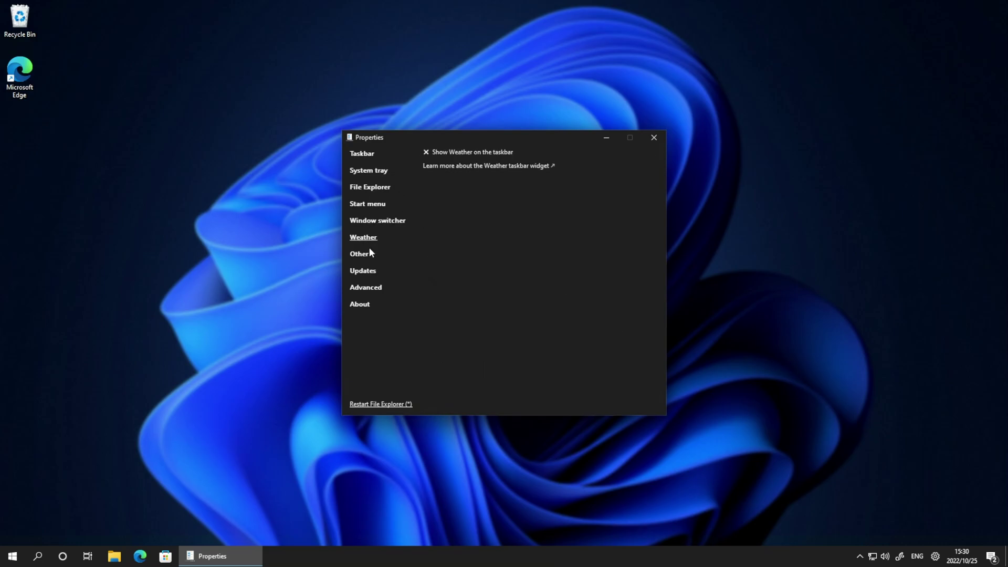
click(364, 254)
click(364, 270)
click(361, 289)
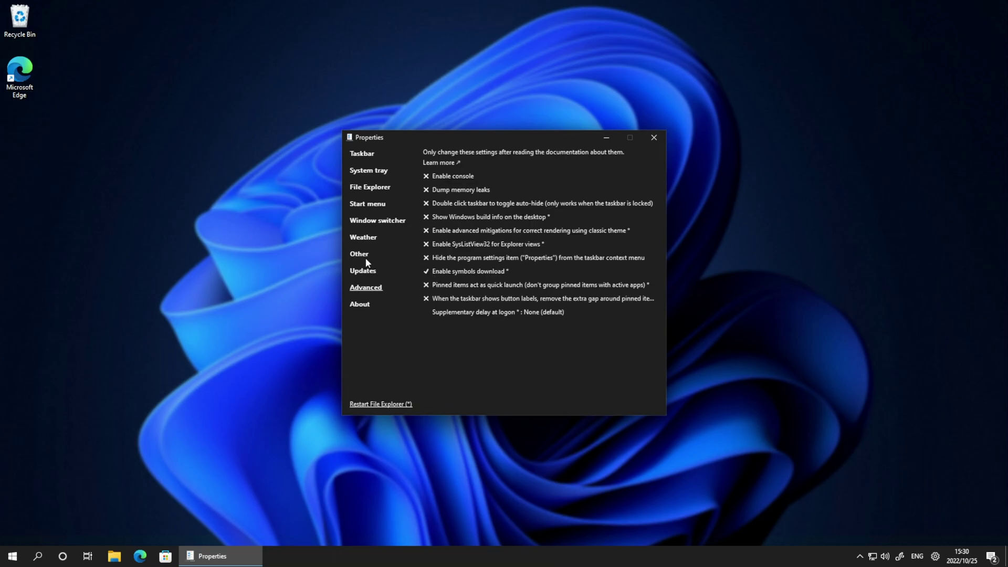
click(370, 187)
click(384, 221)
key(alt+Tab)
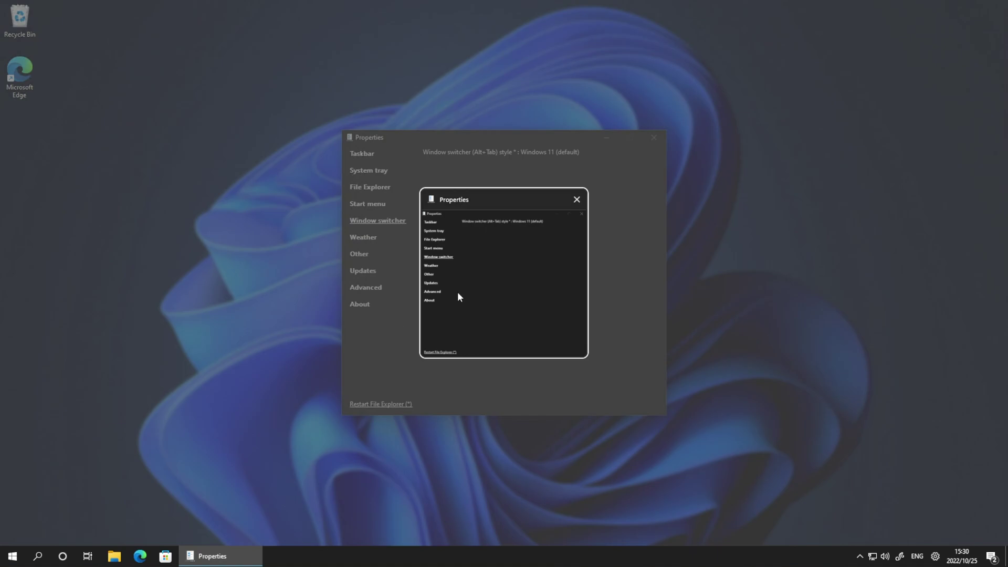
Step: Set the Window switcher style to Windows 10 and restart File Explorer
click(486, 272)
click(502, 153)
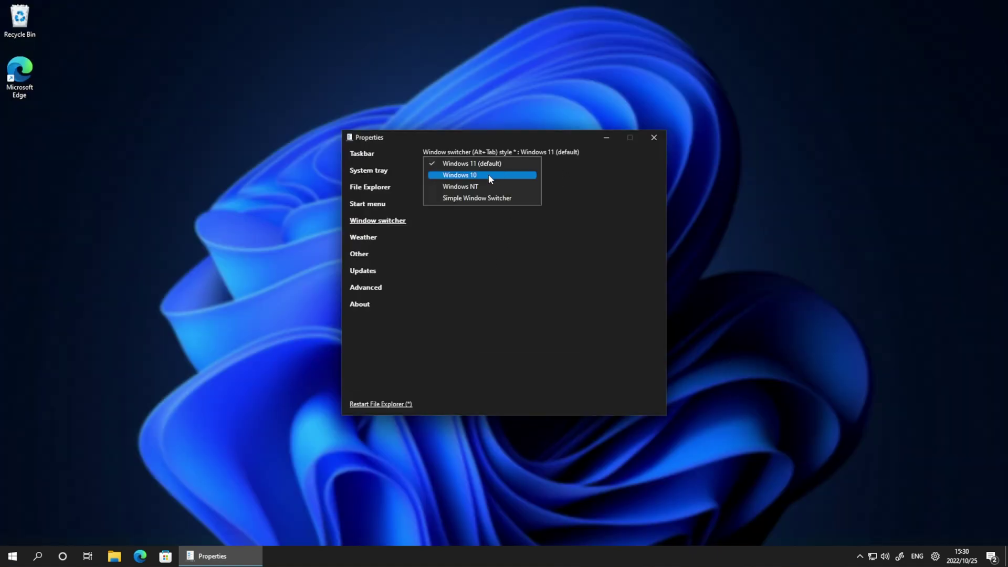
click(490, 177)
click(391, 404)
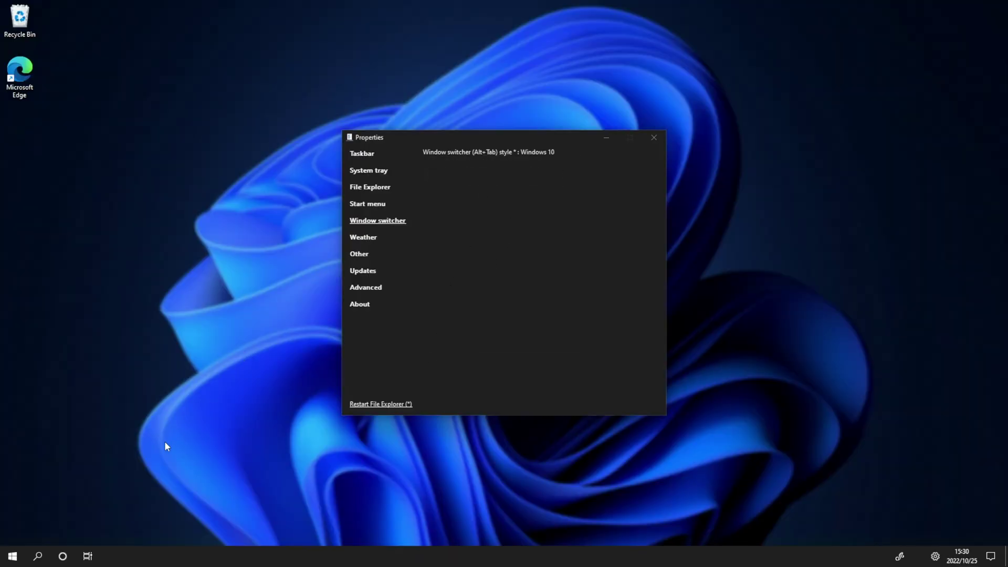
Step: Open Feedback Hub and Notepad, then test the Windows 10 Alt+Tab switcher
key(super+r)
key(super+f)
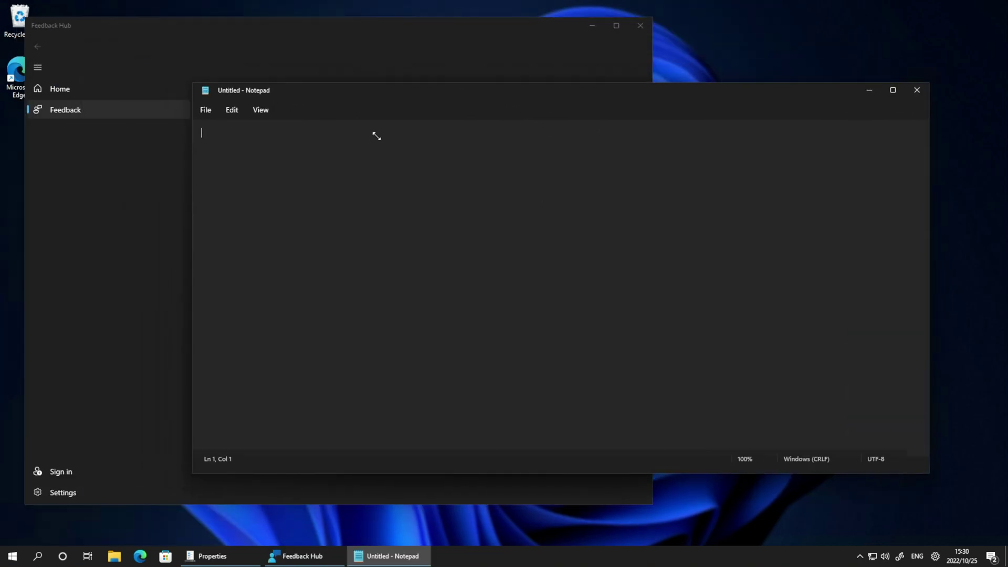
key(alt+Tab)
key(alt+Tab)
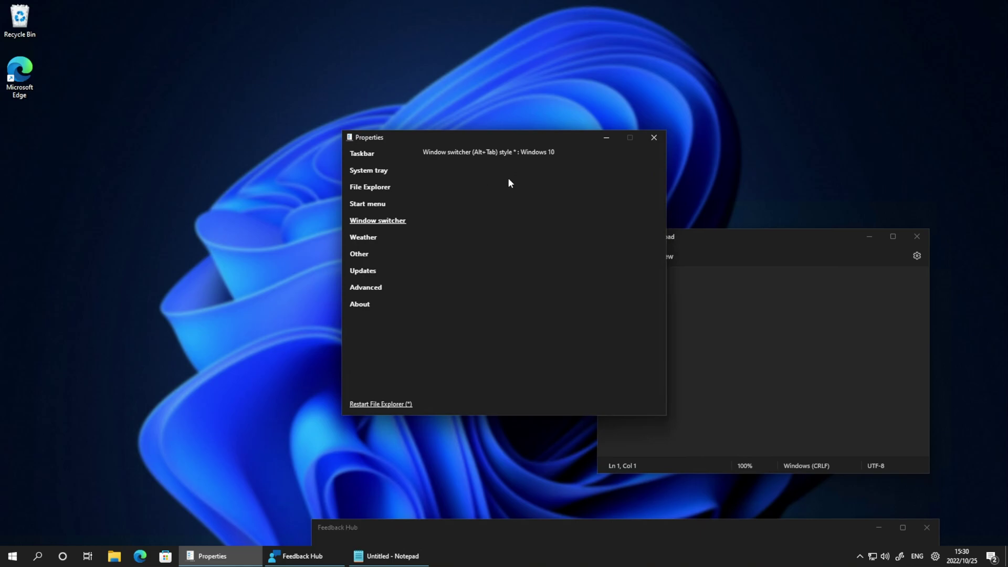
key(alt+Tab)
key(Escape)
Step: Switch the window switcher style to Windows NT, restart File Explorer and preview it with Alt+Tab
click(521, 153)
click(465, 187)
click(391, 404)
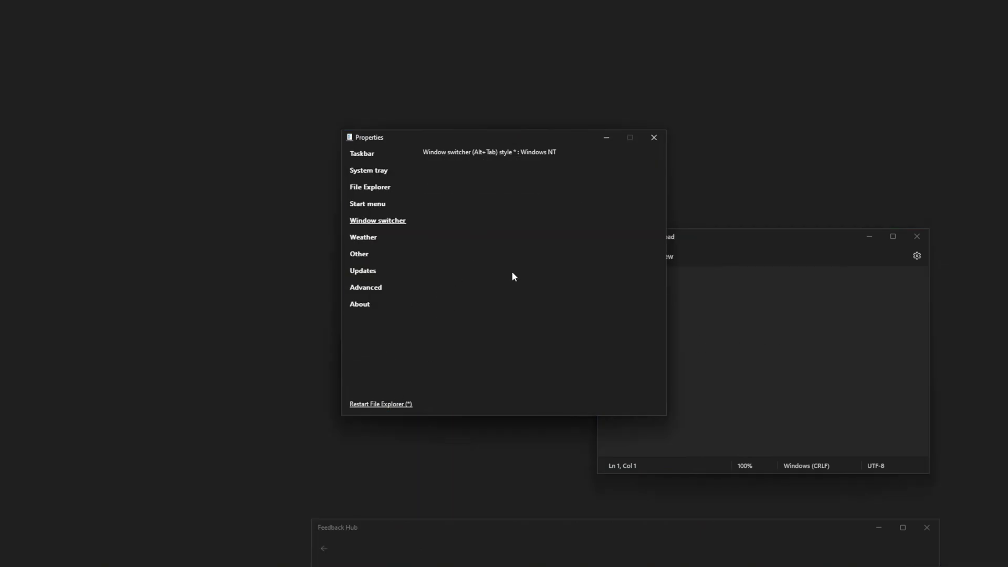
key(alt+Tab)
Step: Choose Simple Window Switcher and test it with Alt+Tab across the desktop and settings window
key(alt+Tab)
key(alt+Tab)
key(alt+Tab)
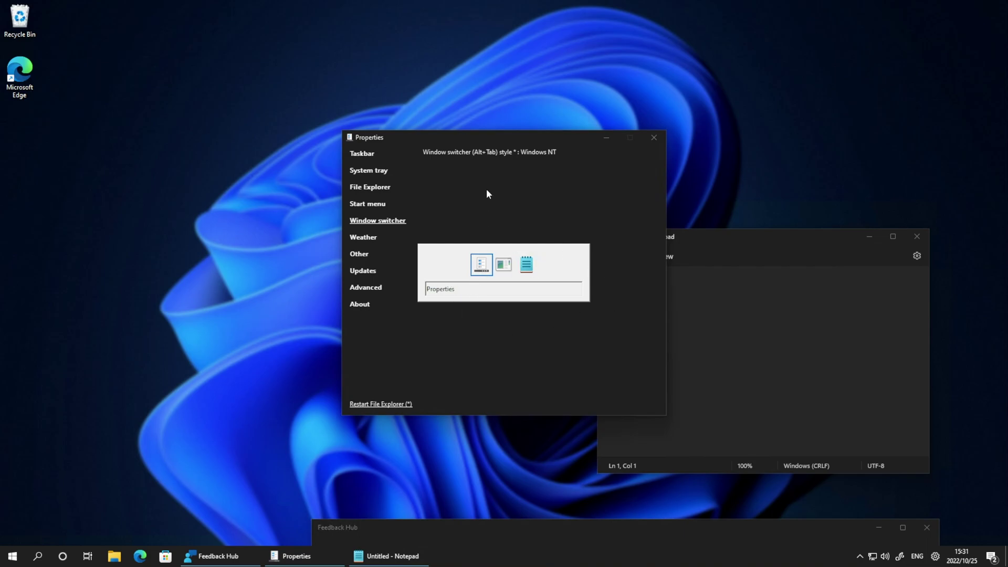
click(494, 152)
click(490, 198)
key(alt+Tab)
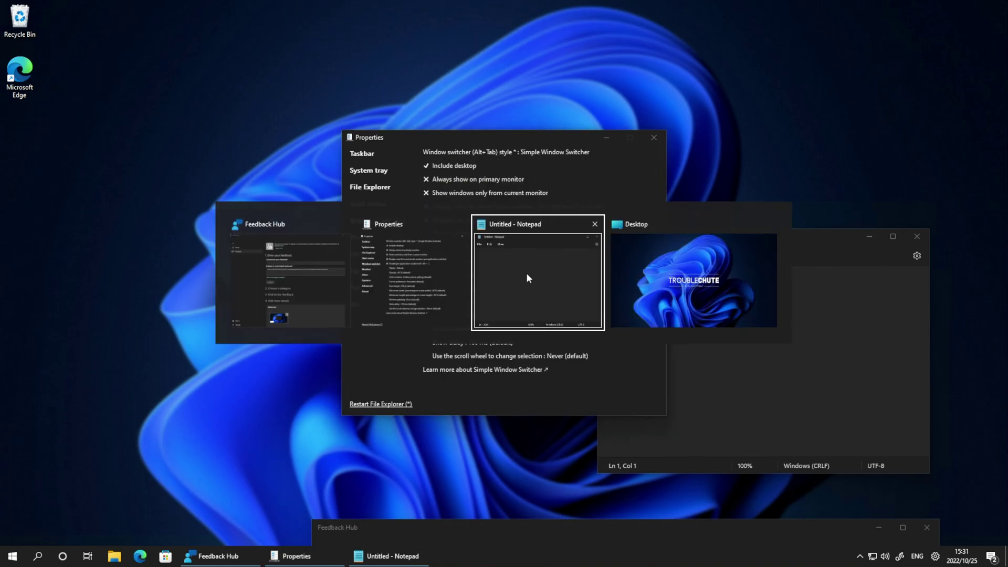
click(650, 261)
key(alt+Tab)
click(600, 272)
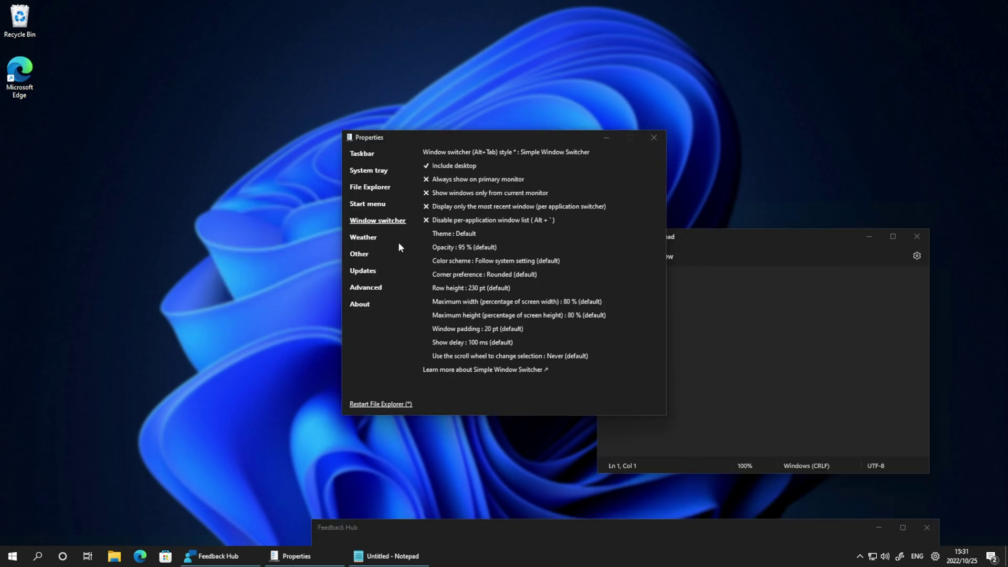
Step: View the Other settings page, then close Notepad, Feedback Hub and the ExplorerPatcher Properties window
click(359, 254)
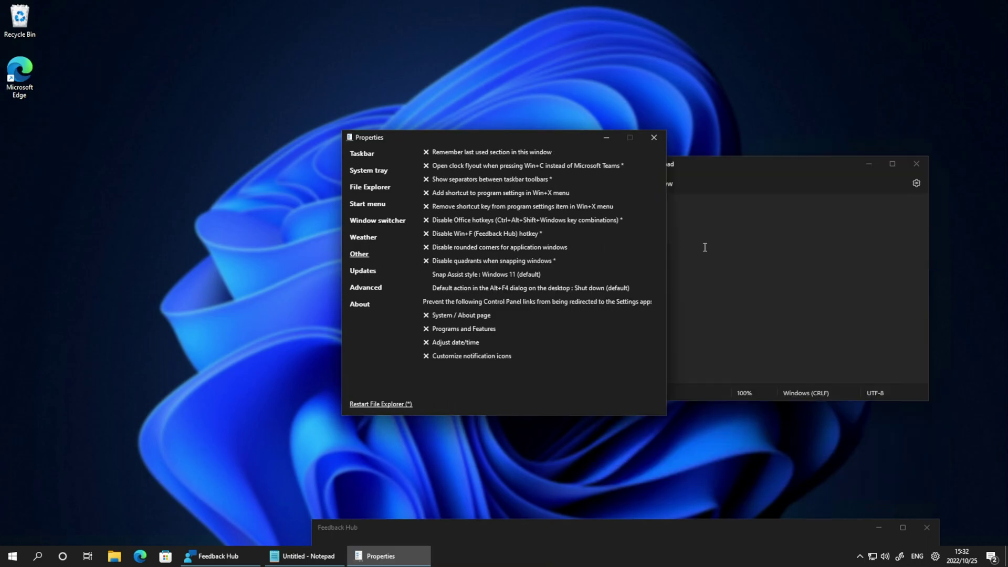
click(872, 171)
click(917, 164)
click(925, 528)
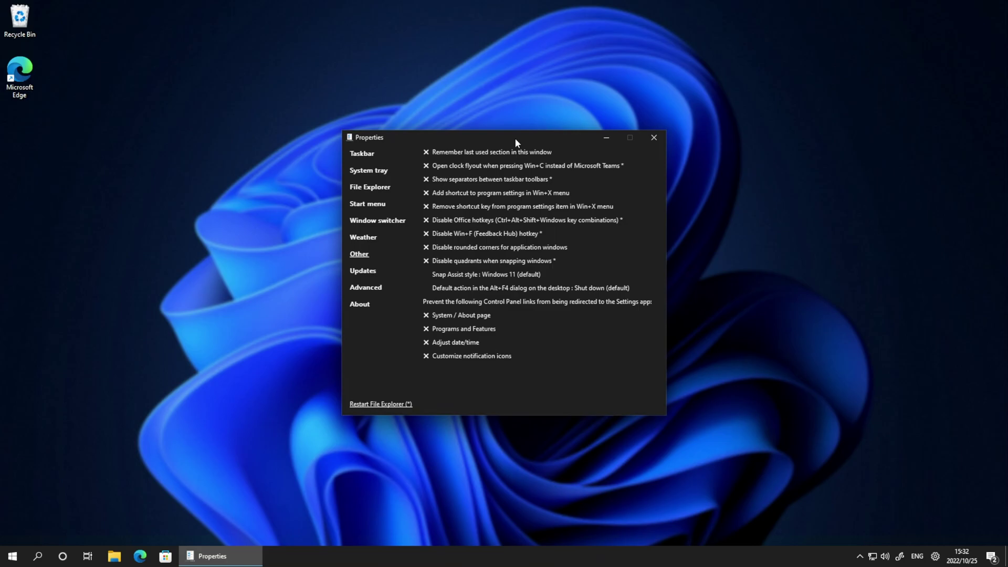
click(654, 137)
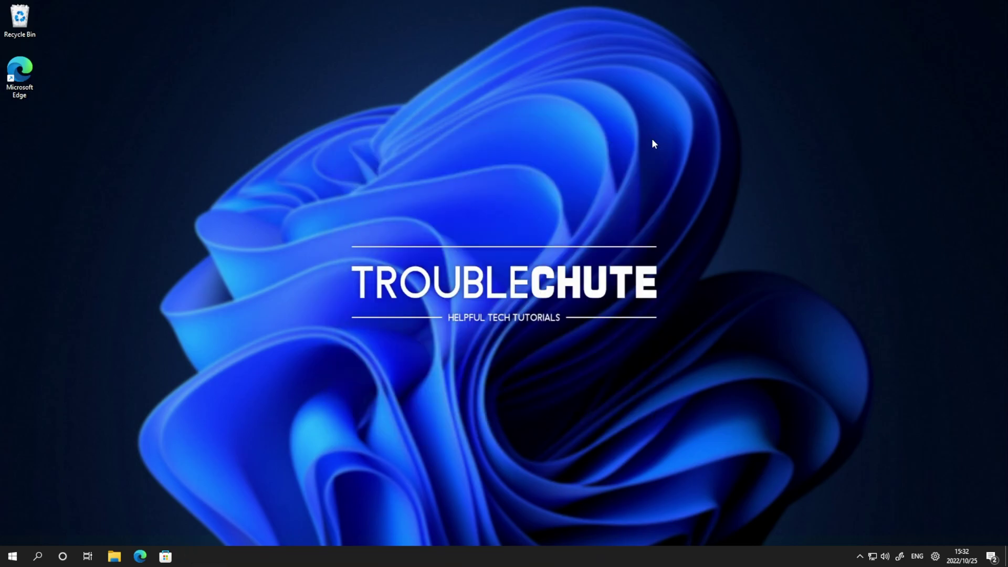